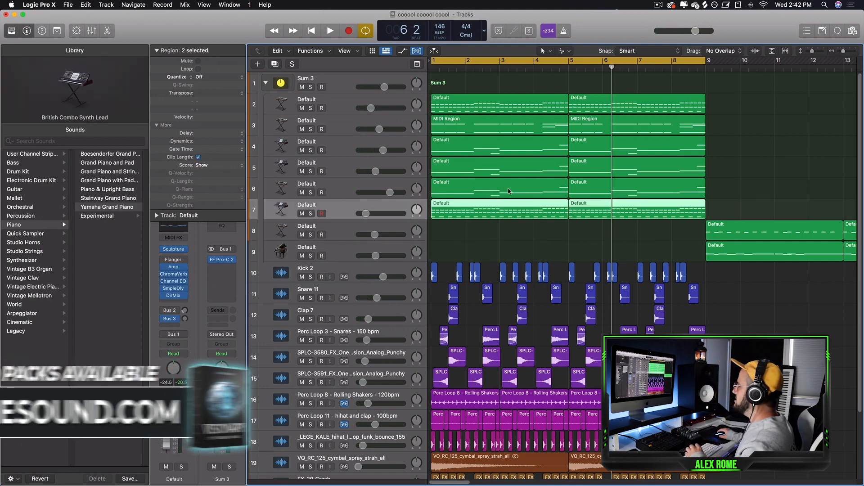
# - Play the arrangement from the start with the piano track 9 selected
pyautogui.click(353, 231)
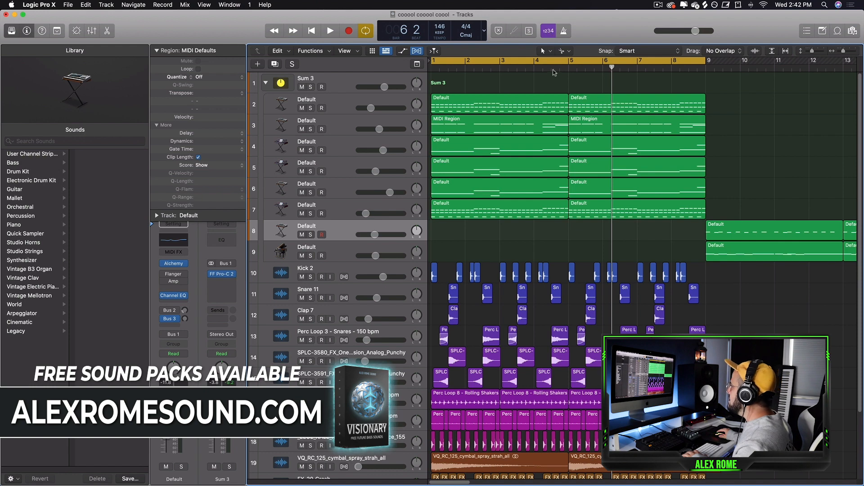
pyautogui.press('Return')
pyautogui.press('space')
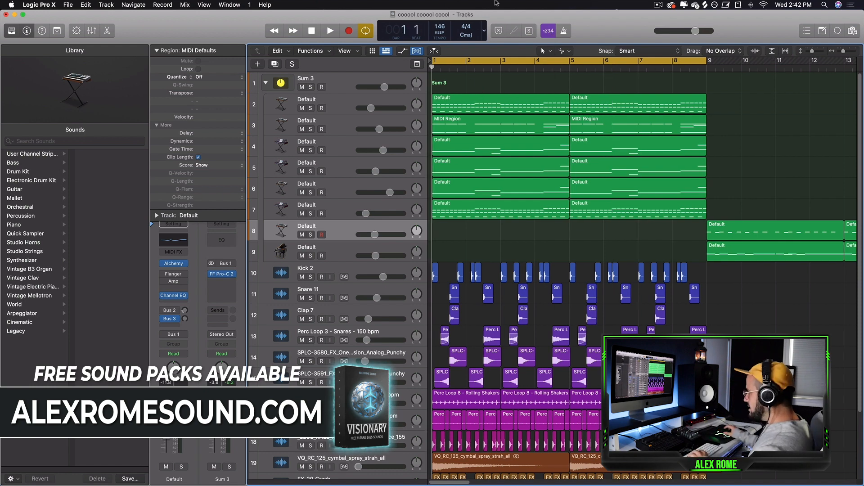
pyautogui.press('Down')
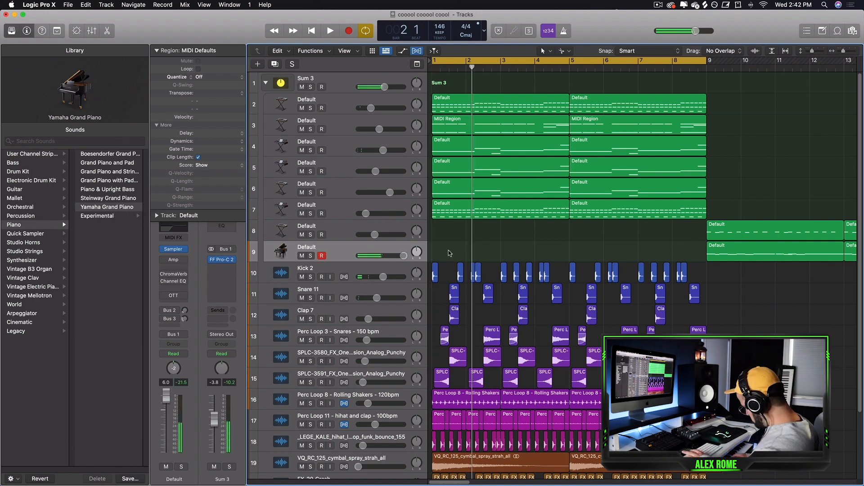
pyautogui.press('space')
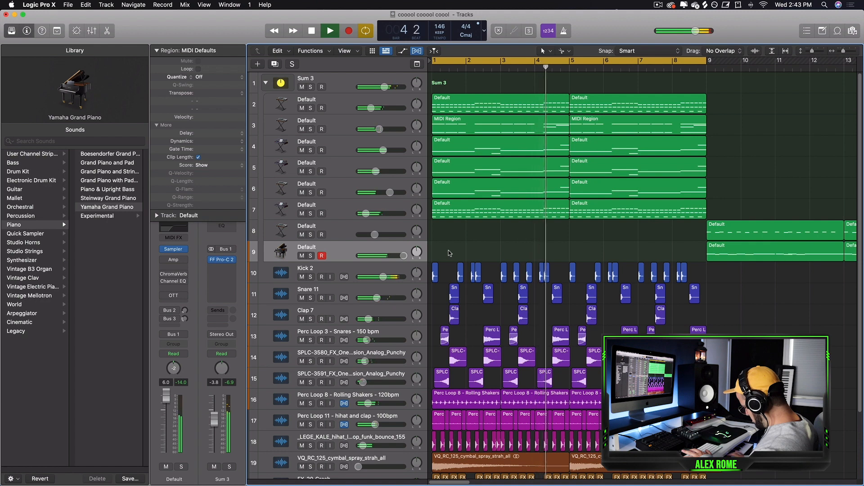
pyautogui.press('space')
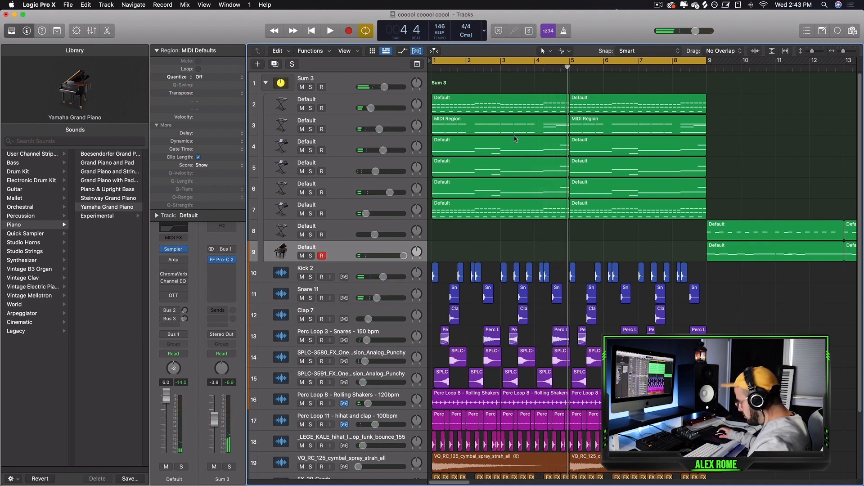
# - Move the piano region on track 9 from bar 9 to bar 1 and open it in the Piano Roll
pyautogui.moveTo(727, 251); pyautogui.dragTo(488, 250)
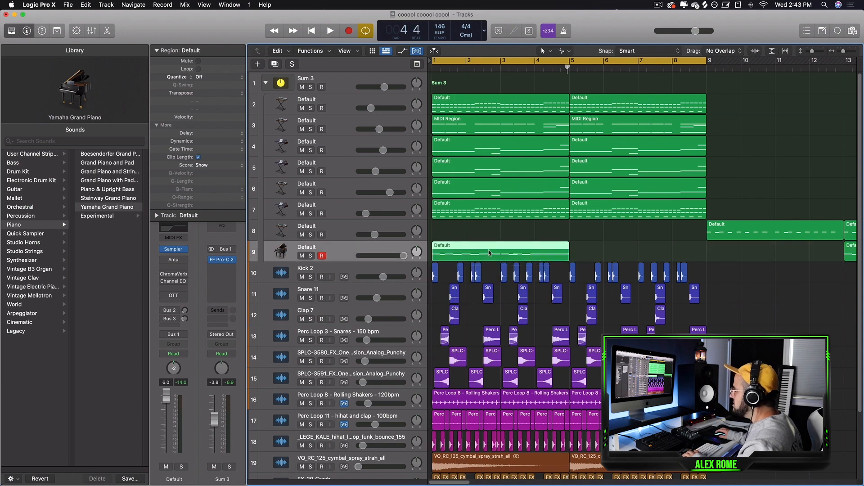
pyautogui.doubleClick(488, 250)
pyautogui.click(554, 383)
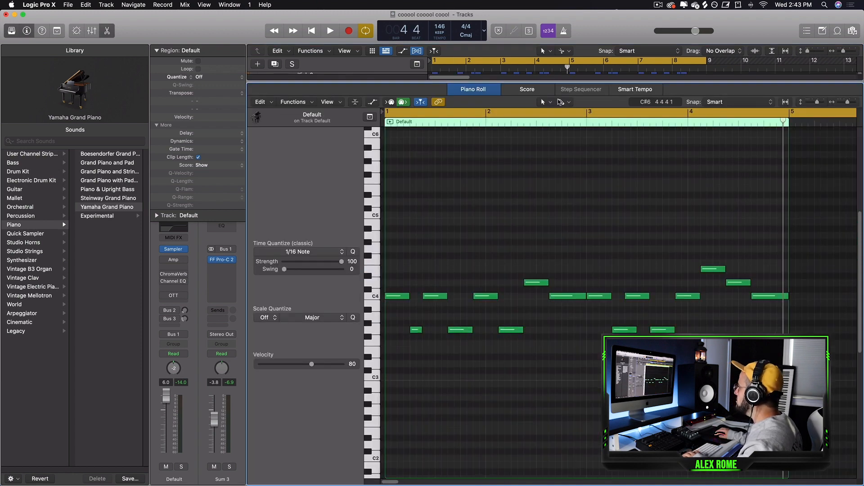
# - Shorten the cycle range to bars 1 to 5 and play the piano track soloed
pyautogui.moveTo(553, 125); pyautogui.dragTo(552, 258)
pyautogui.scroll(5, 531, 157)
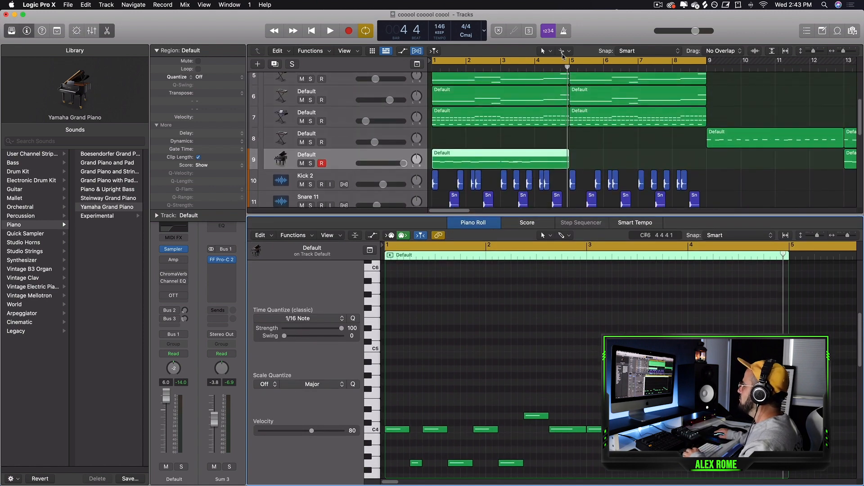
pyautogui.moveTo(571, 60); pyautogui.dragTo(433, 60)
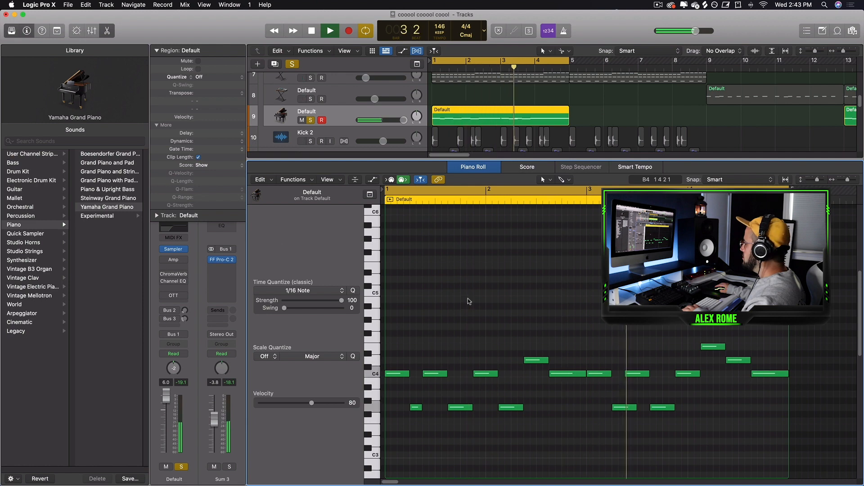
pyautogui.press('space')
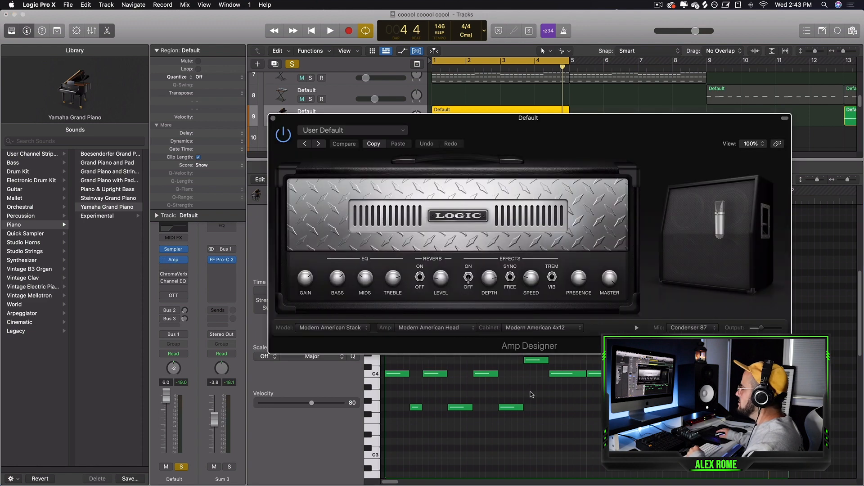
# - Reselect the stereo Amp Designer on the piano track and try its Small Tweed Combo model
pyautogui.click(185, 261)
pyautogui.moveTo(221, 328)
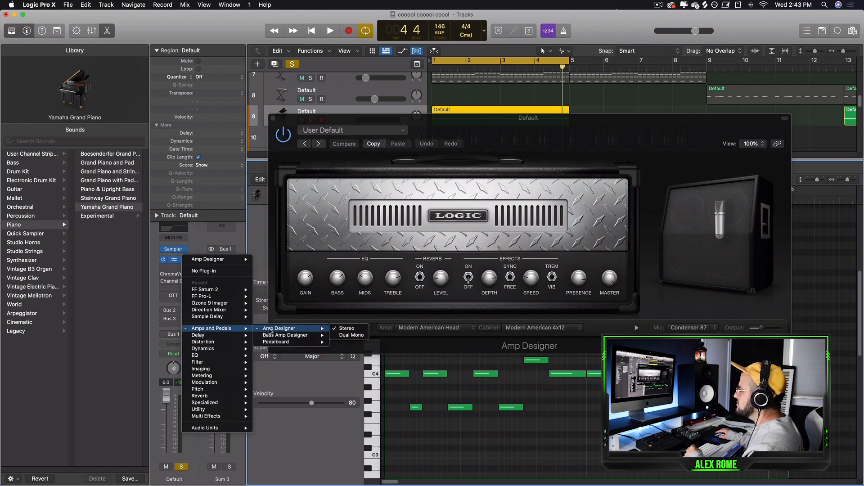
pyautogui.moveTo(301, 330)
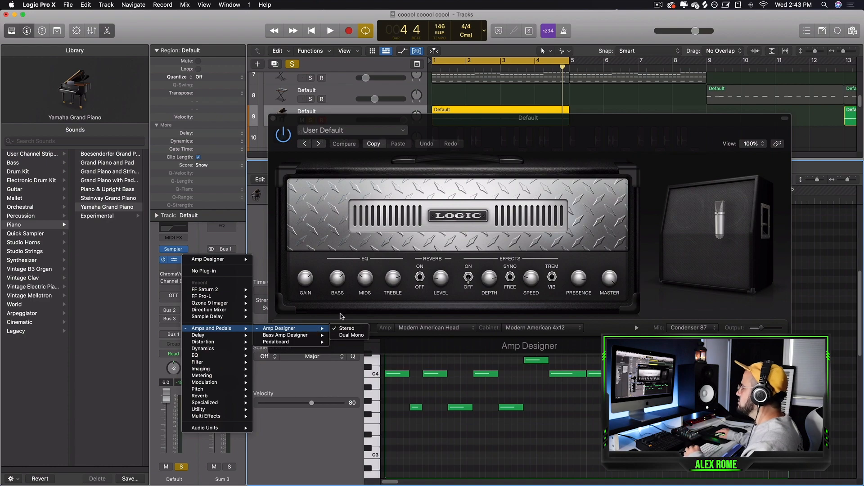
pyautogui.click(346, 328)
pyautogui.click(339, 327)
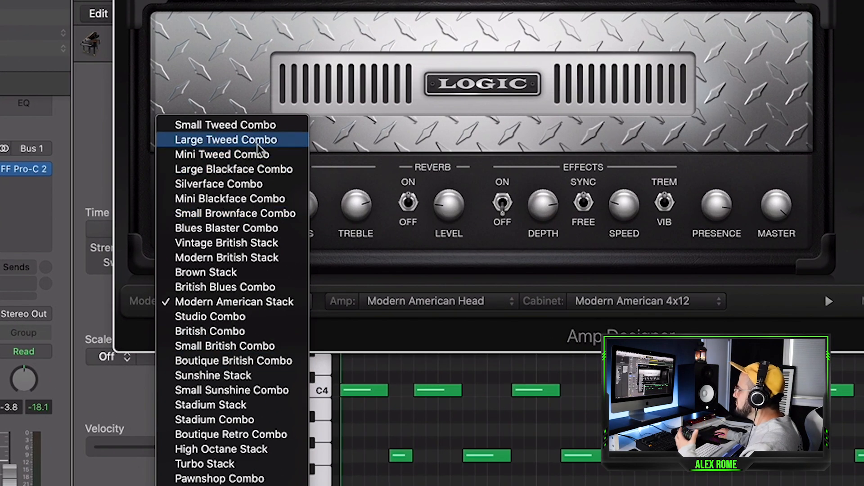
pyautogui.click(258, 126)
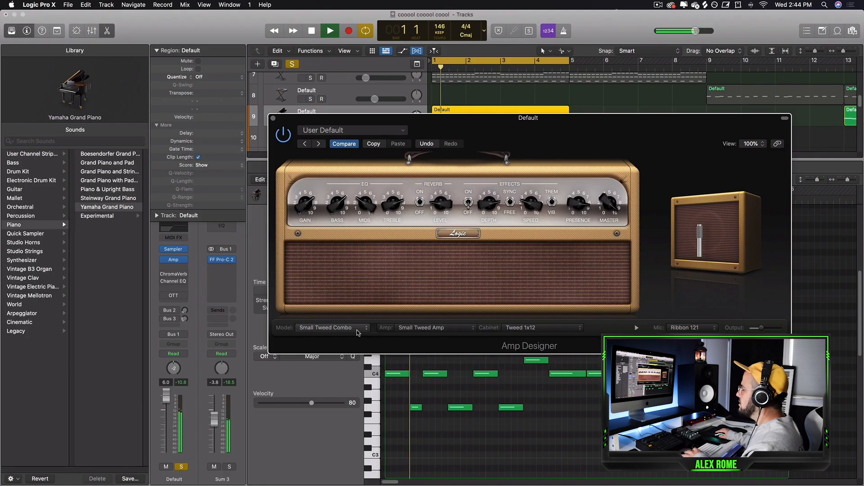
# - Audition the Large Tweed Combo and Mini Tweed Combo amp models on the looping piano
pyautogui.press('space')
pyautogui.click(363, 329)
pyautogui.click(357, 334)
pyautogui.press('space')
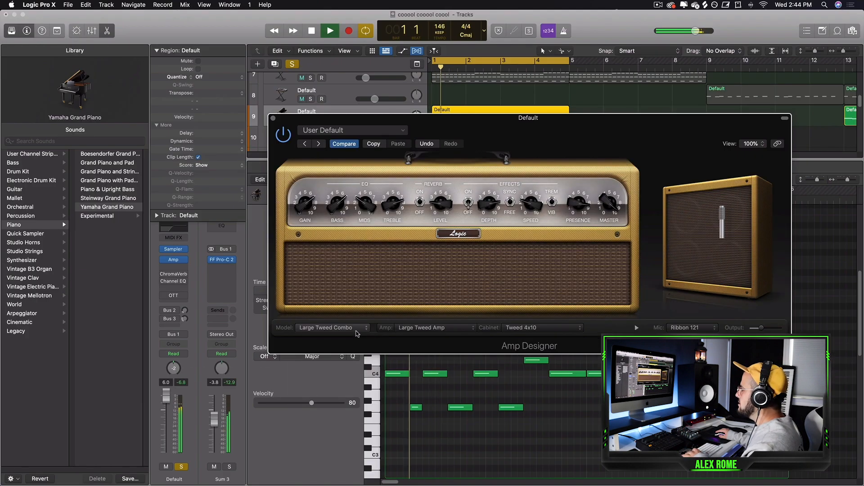
pyautogui.press('space')
pyautogui.click(359, 330)
pyautogui.click(343, 336)
pyautogui.press('space')
pyautogui.press('space')
# - Try the Silverface Combo and Mini Blackface Combo amp models on the piano
pyautogui.click(350, 330)
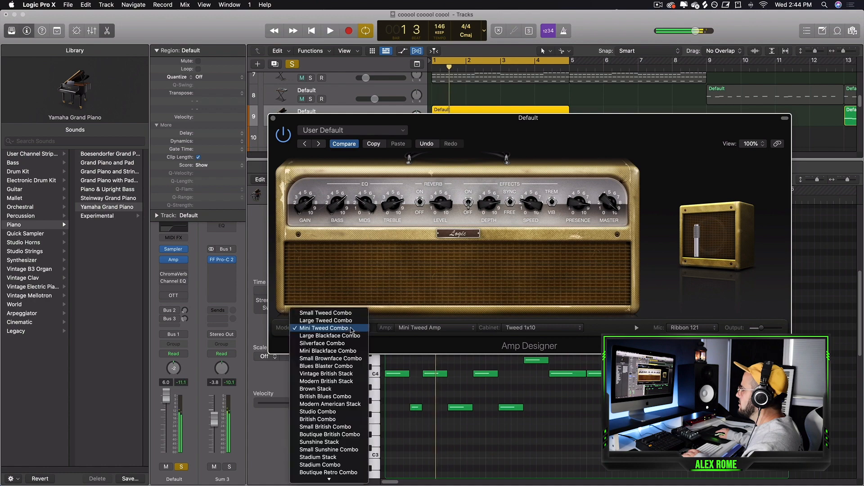
pyautogui.click(345, 343)
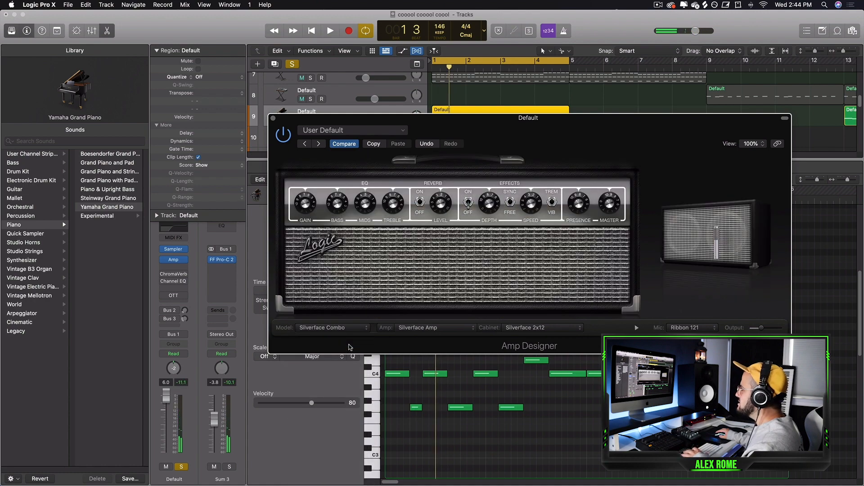
pyautogui.press('space')
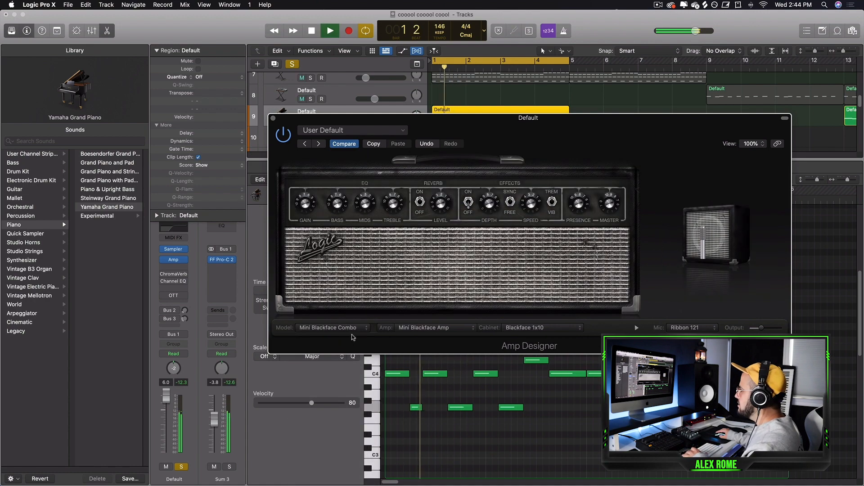
pyautogui.press('space')
# - Set the amp model to Modern American Stack and play the piano, lowering its channel volume to -11.2 dB
pyautogui.click(355, 331)
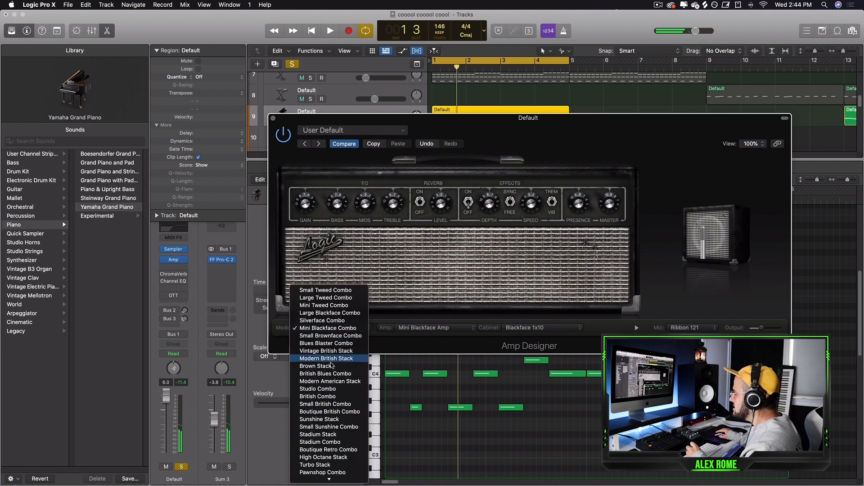
pyautogui.click(330, 381)
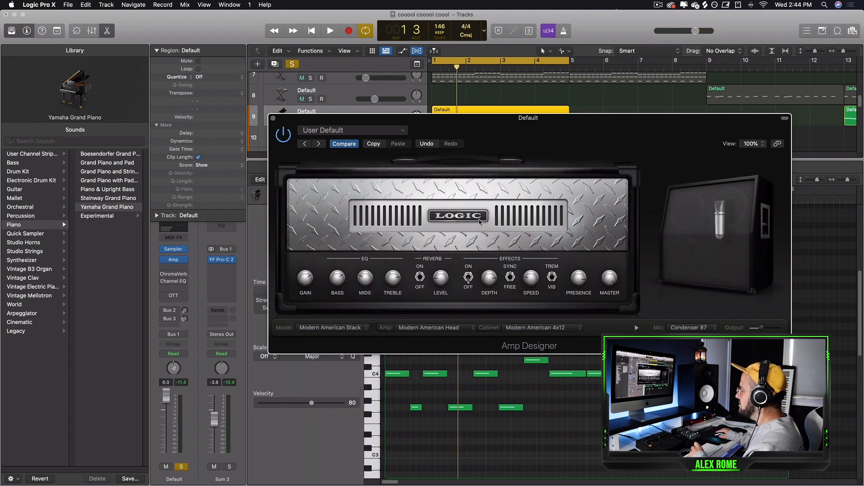
pyautogui.press('space')
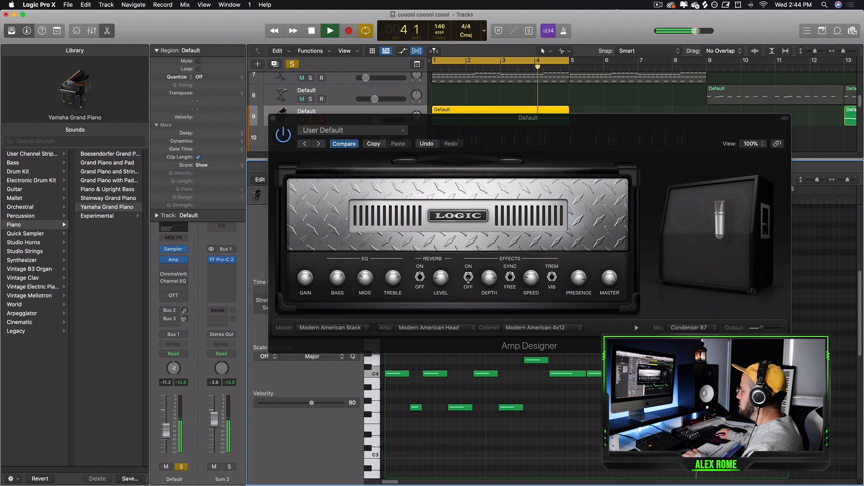
pyautogui.press('space')
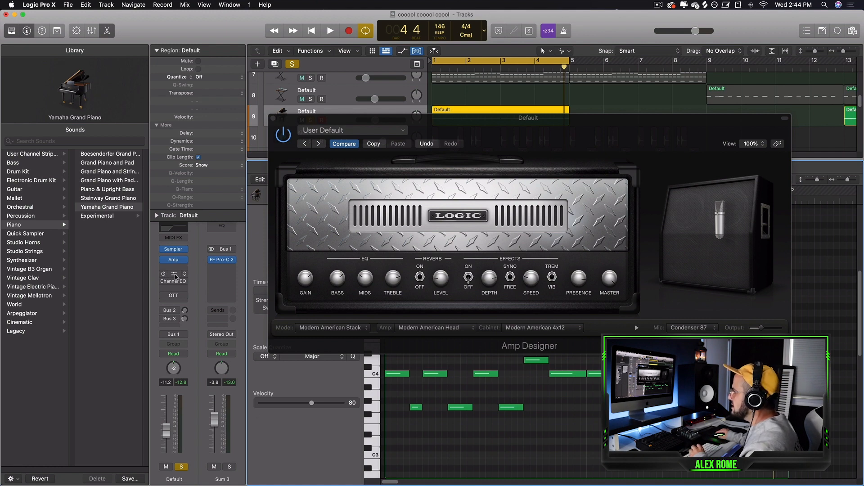
# - Enable ChromaVerb on the piano channel, set its decay to 3.60 s and play the soloed piano
pyautogui.click(174, 276)
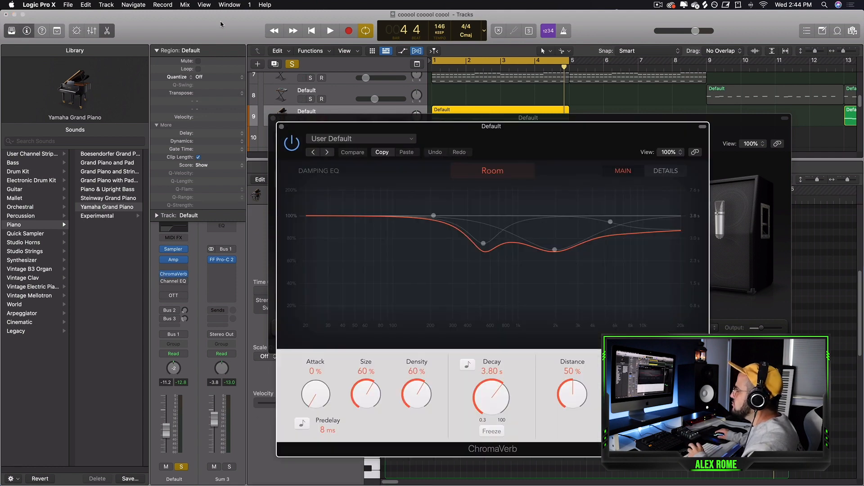
pyautogui.moveTo(499, 141); pyautogui.dragTo(250, 92)
pyautogui.moveTo(554, 130); pyautogui.dragTo(604, 119)
pyautogui.click(270, 363)
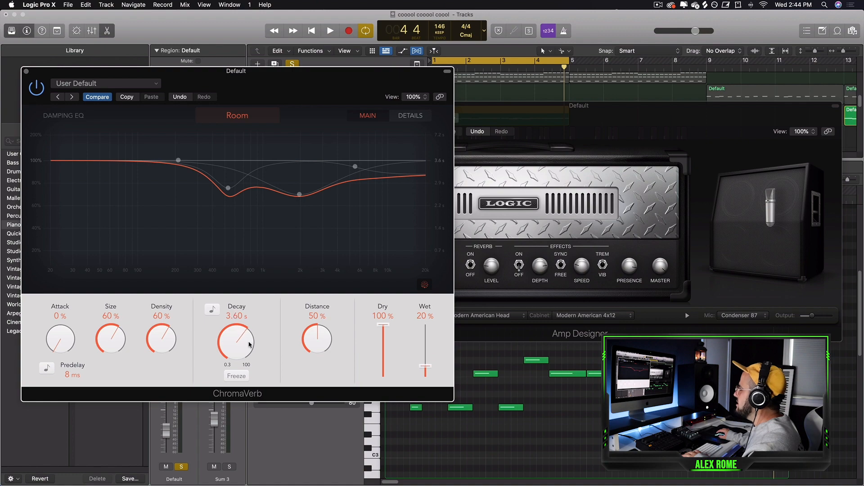
pyautogui.press('space')
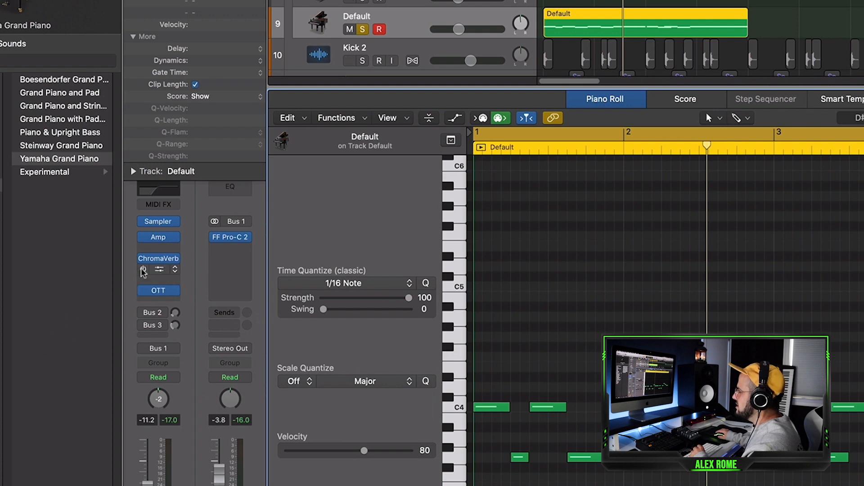
# - Check the OTT compressor on the piano channel during playback, and close both the plug-in and the Piano Roll
pyautogui.click(158, 290)
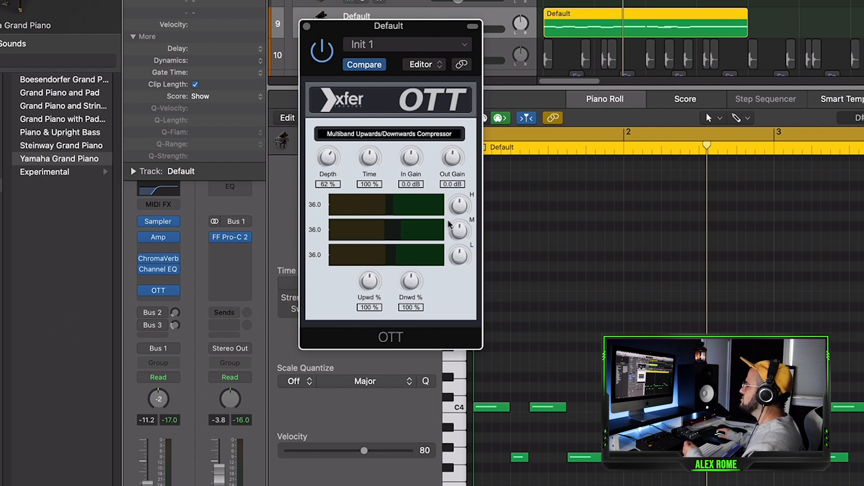
pyautogui.press('space')
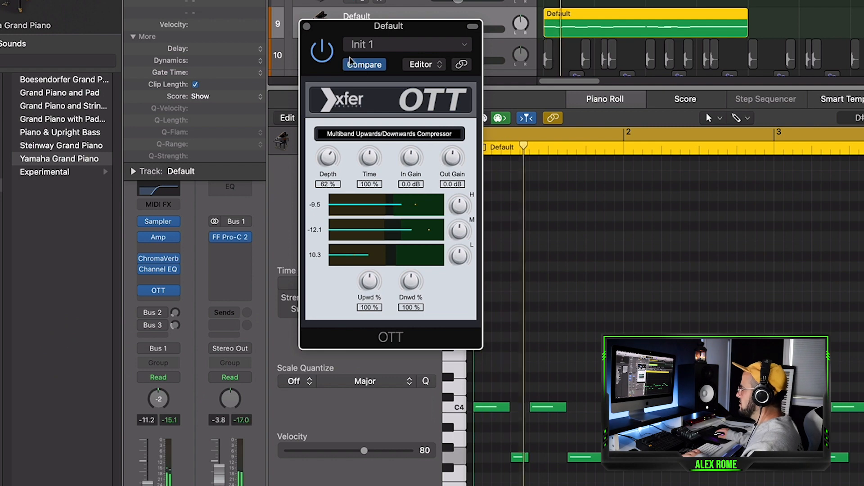
pyautogui.click(307, 27)
pyautogui.press('e')
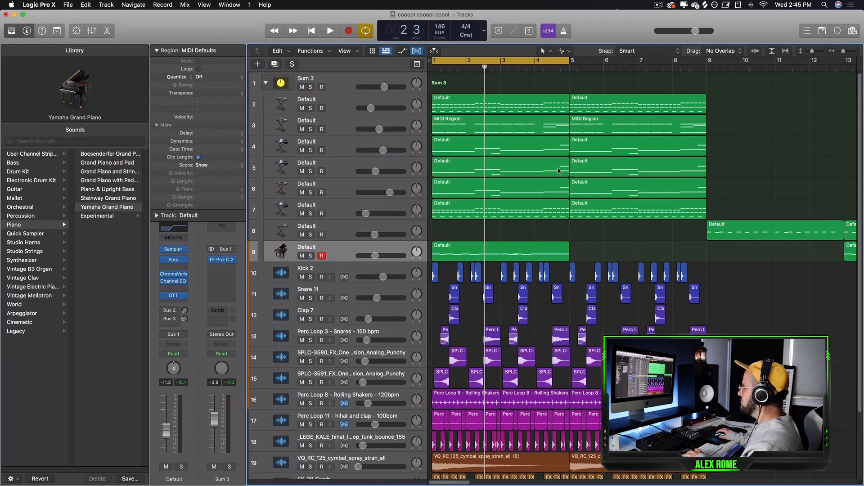
# - Play the full mix and raise the piano track's volume to -5.8 dB
pyautogui.press('space')
pyautogui.moveTo(375, 255); pyautogui.dragTo(379, 256)
pyautogui.moveTo(338, 170); pyautogui.dragTo(340, 170)
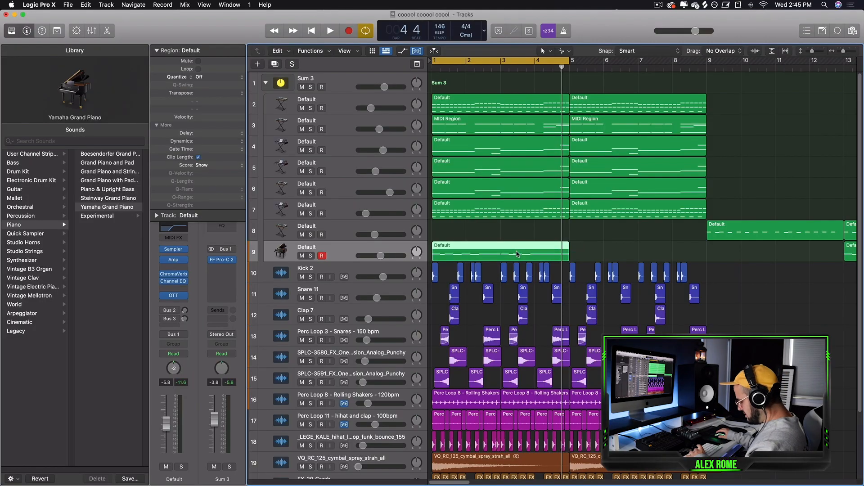
# - Repeat the piano region and move the copy to bar 1 on the Alchemy synth track 8
pyautogui.press('super+r')
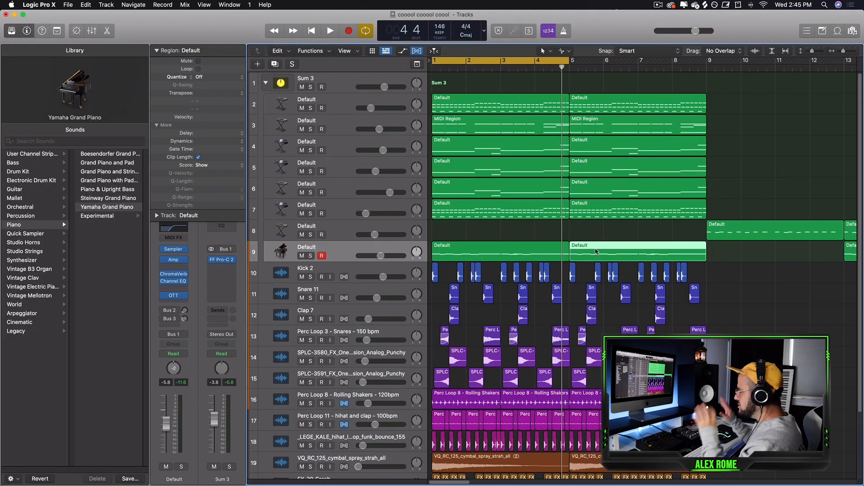
pyautogui.moveTo(621, 244); pyautogui.dragTo(480, 239)
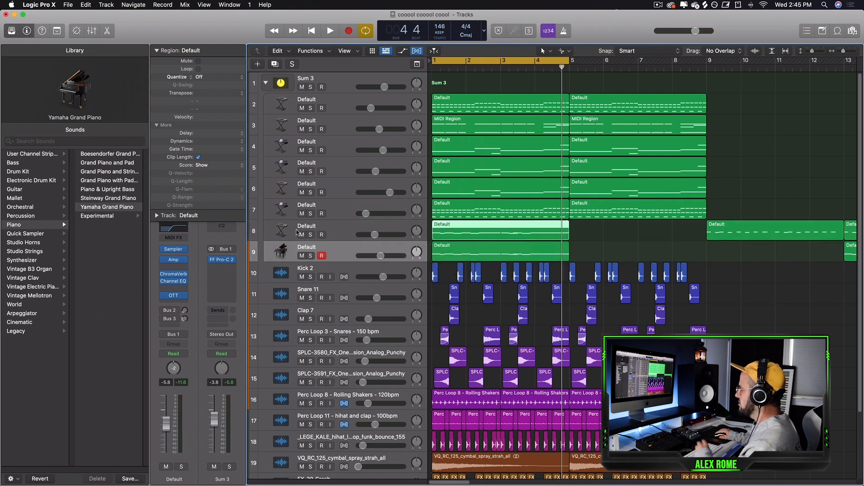
pyautogui.click(339, 230)
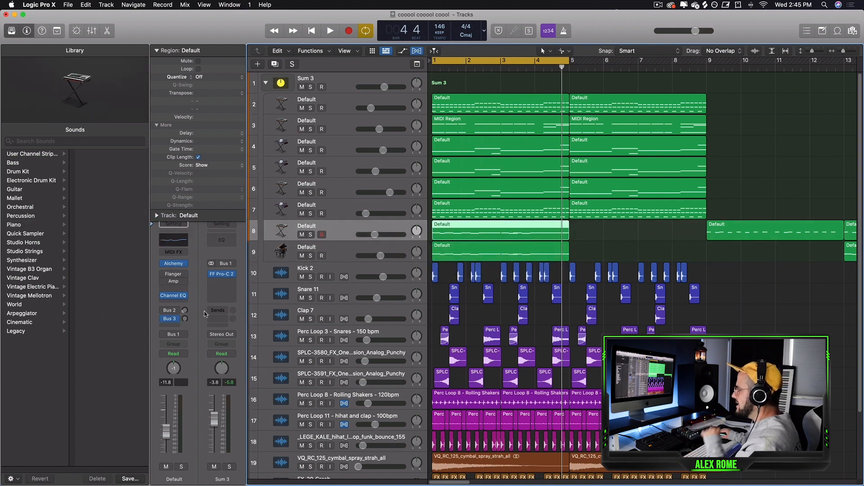
# - Solo the piano track for a brief playback and unsolo it
pyautogui.click(341, 246)
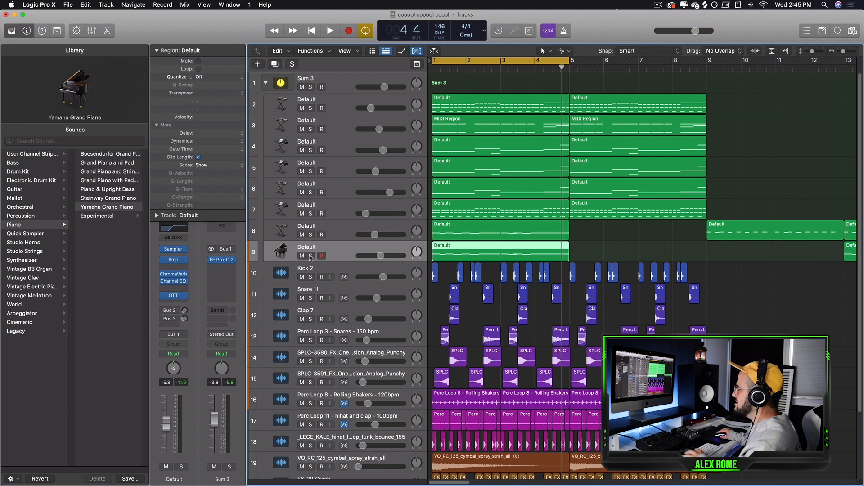
pyautogui.click(310, 256)
pyautogui.press('space')
pyautogui.press('space')
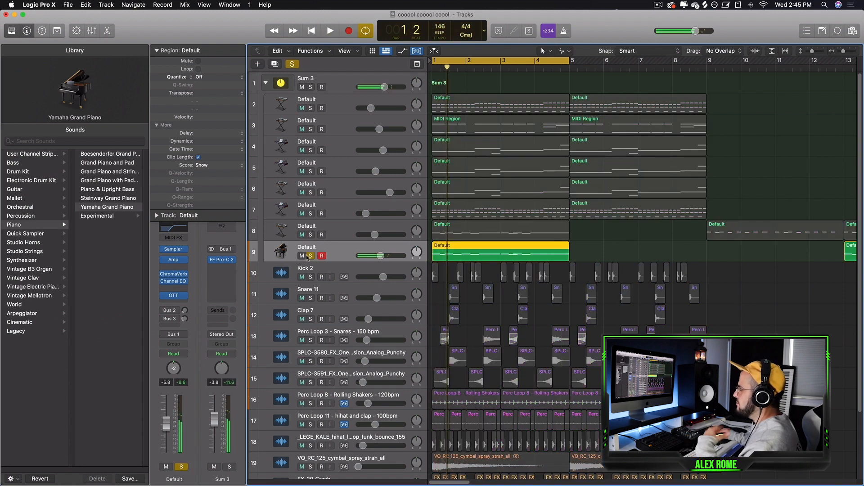
pyautogui.click(310, 255)
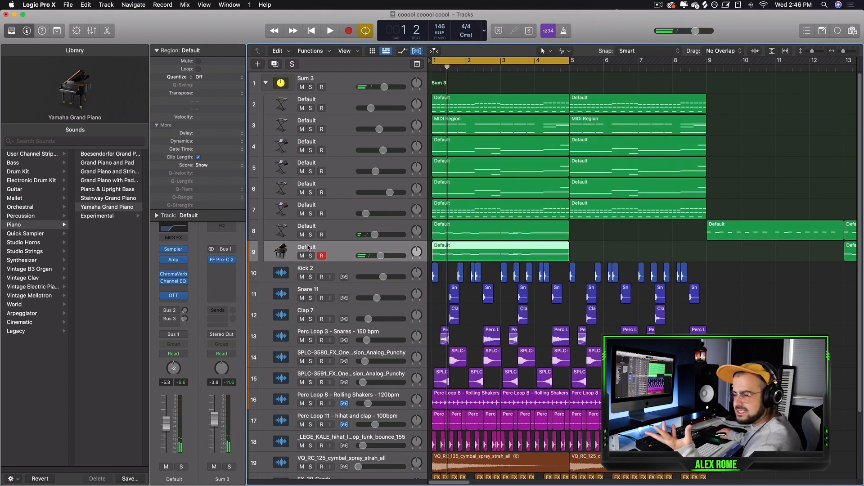
# - Solo the Alchemy synth on track 8
pyautogui.click(323, 234)
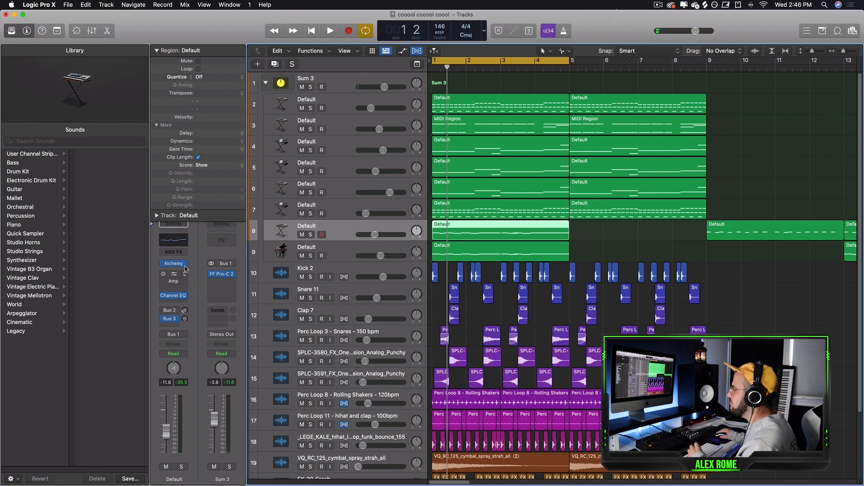
pyautogui.click(309, 235)
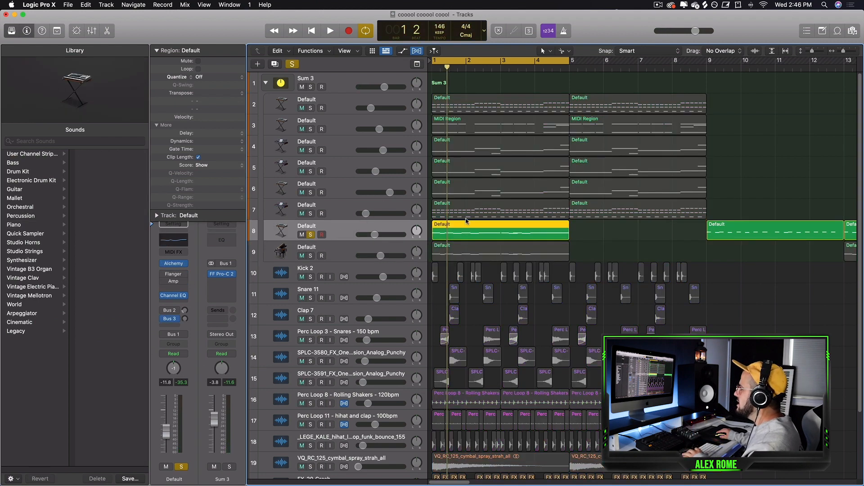
pyautogui.moveTo(579, 245); pyautogui.dragTo(510, 254)
pyautogui.click(561, 232)
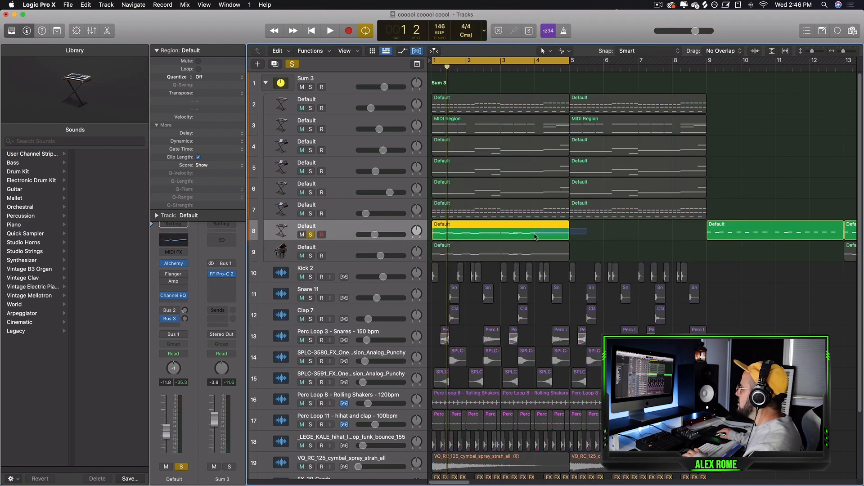
# - Start playback and raise all notes of the synth's bar 1 region by one octave in the Piano Roll
pyautogui.press('space')
pyautogui.doubleClick(507, 234)
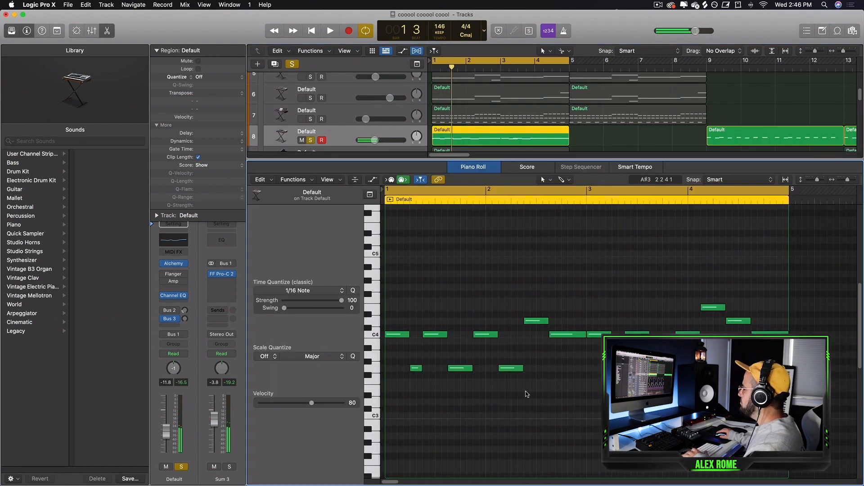
pyautogui.press('super+a')
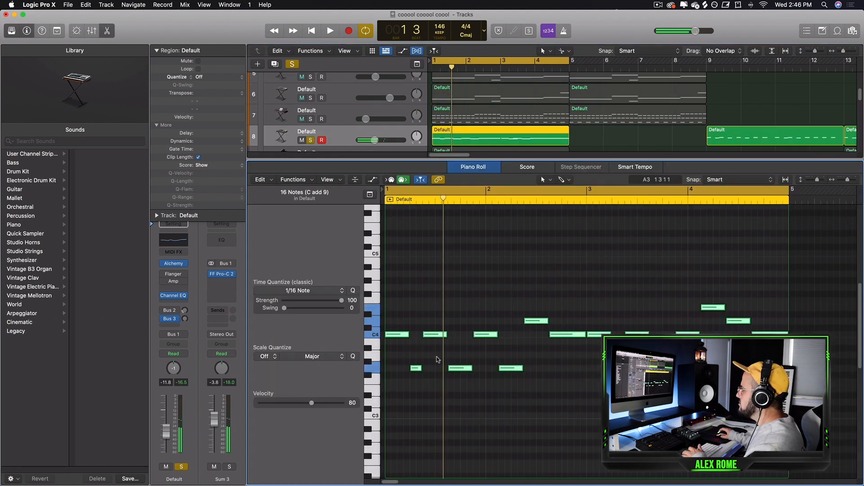
pyautogui.scroll(5, 438, 360)
# - Shorten the long notes in bars 1 and 2 of the synth region to a length of 0 0 2 0
pyautogui.moveTo(446, 315); pyautogui.dragTo(434, 315)
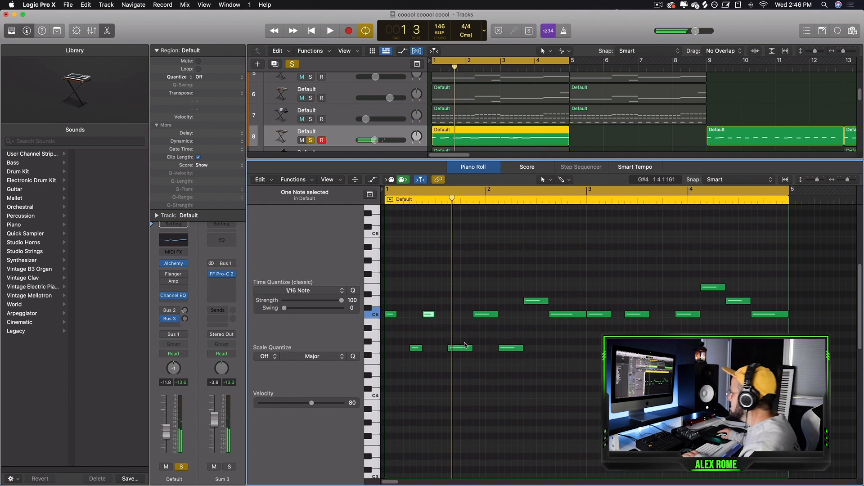
pyautogui.moveTo(473, 349); pyautogui.dragTo(452, 347)
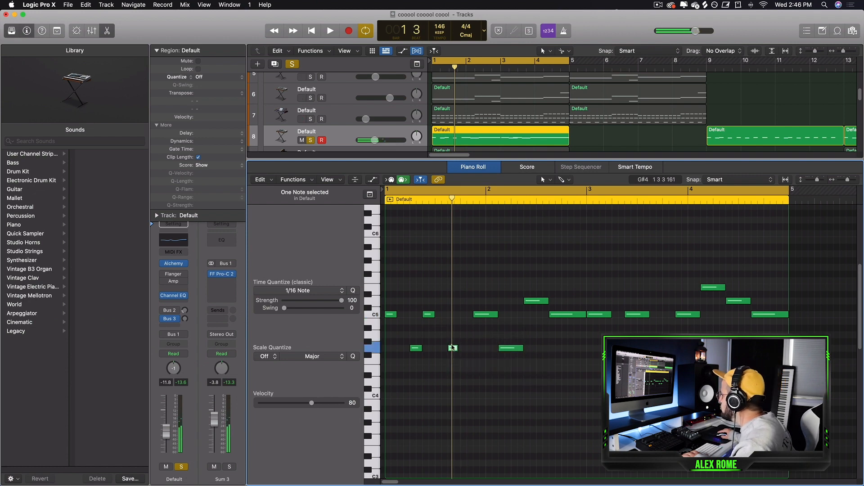
pyautogui.moveTo(497, 314); pyautogui.dragTo(485, 314)
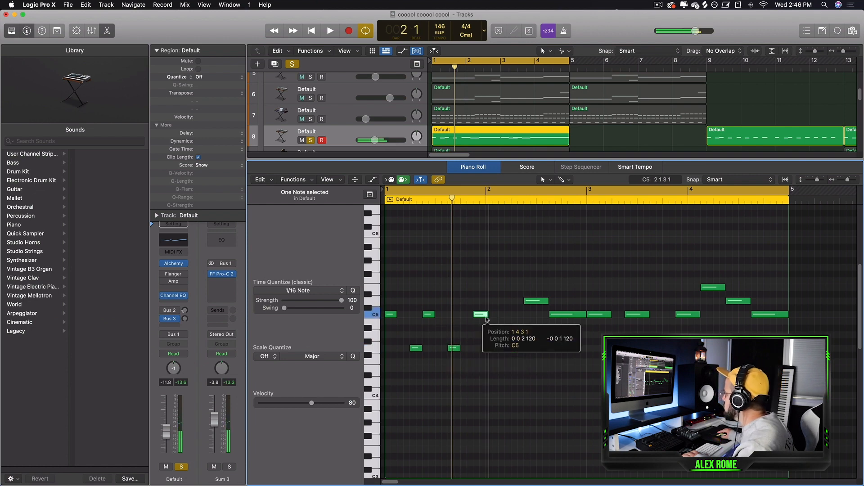
pyautogui.click(503, 348)
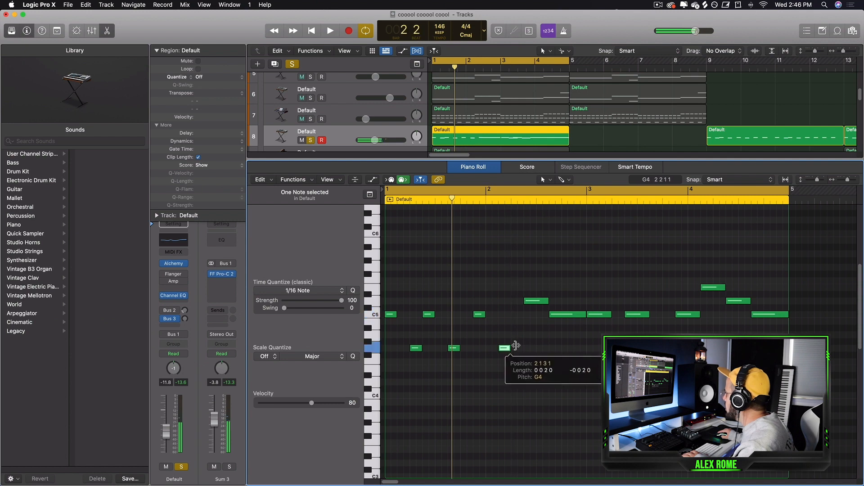
# - Delete all notes in bars 3 and 4 of the synth region
pyautogui.moveTo(609, 328); pyautogui.dragTo(758, 244)
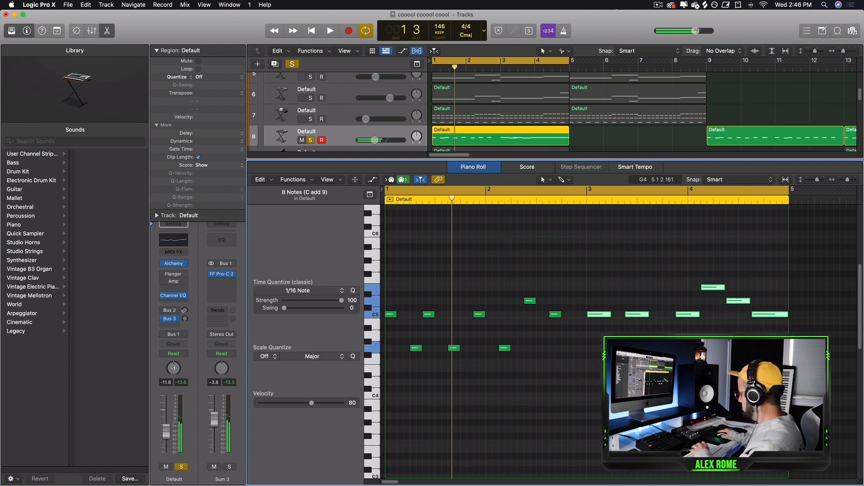
pyautogui.press('BackSpace')
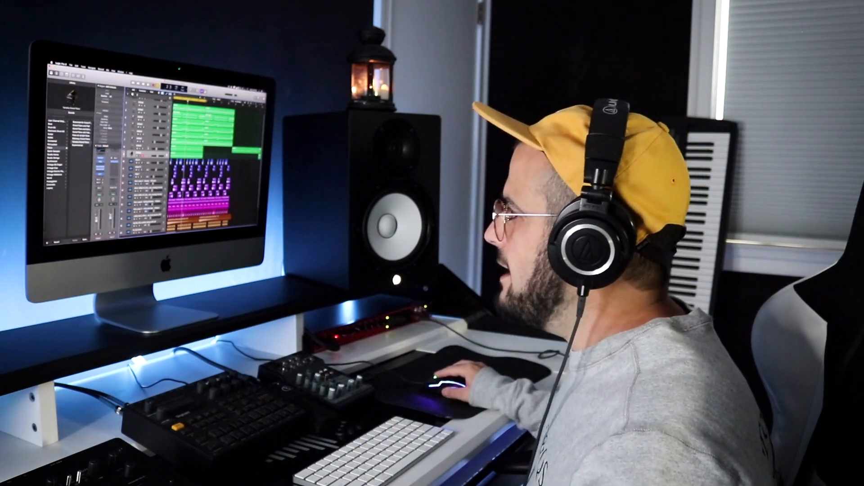
pyautogui.click(144, 147)
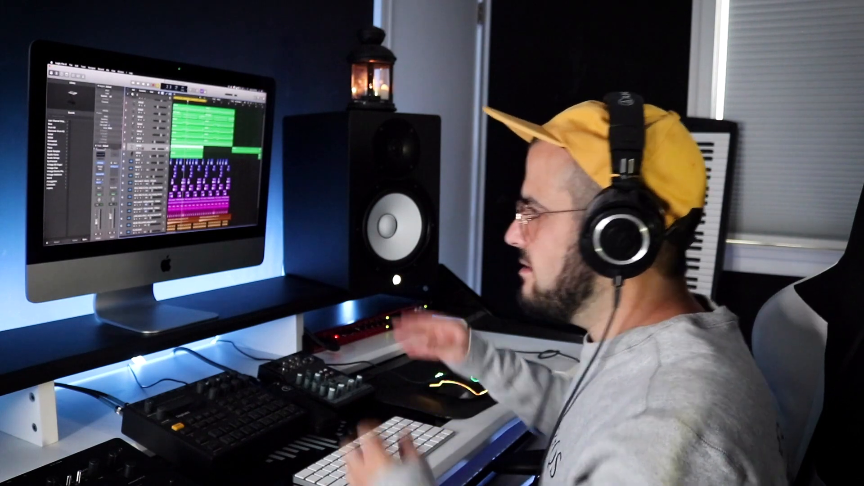